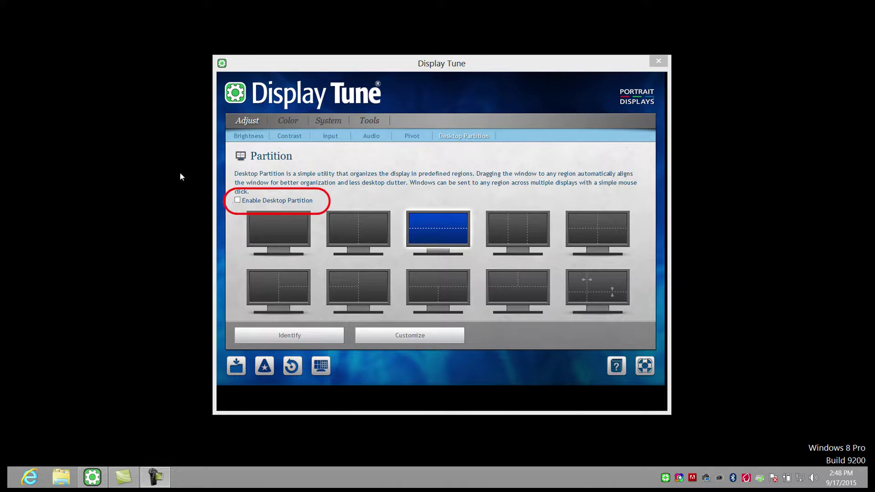
- Enable Desktop Partition, try several layouts, and select the second bottom-row layout
left_click(245, 203)
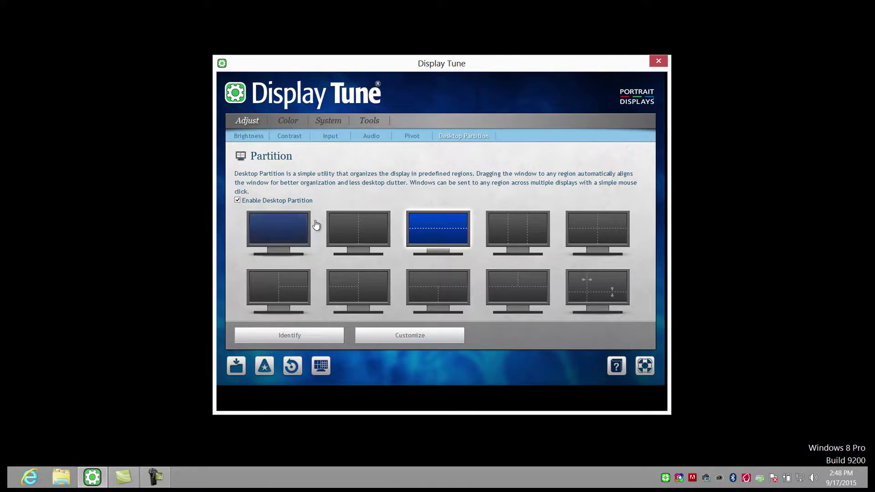
left_click(511, 233)
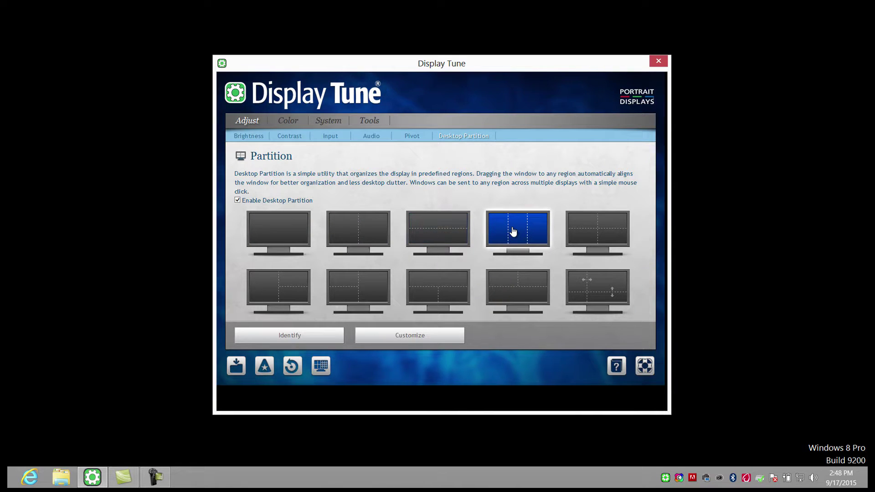
left_click(588, 237)
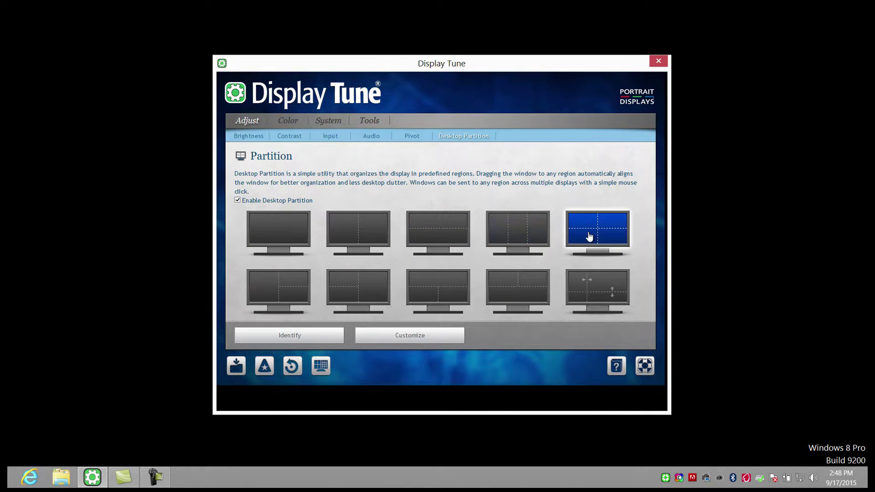
left_click(438, 284)
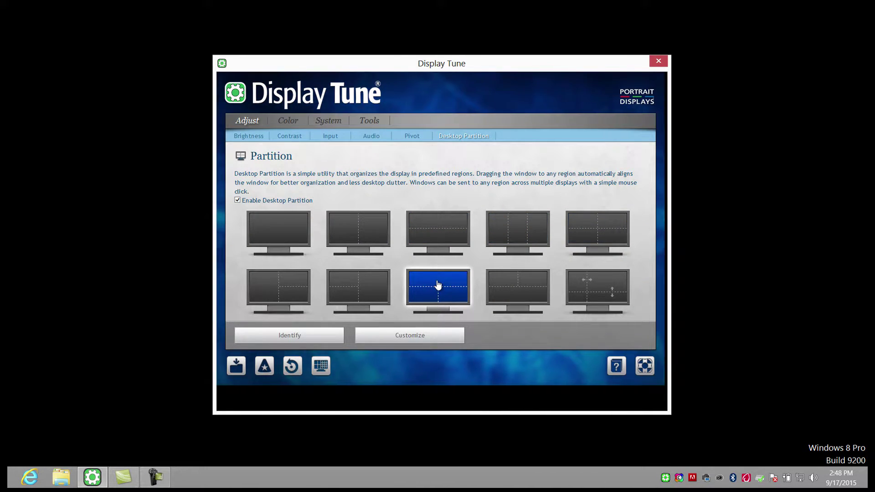
left_click(366, 283)
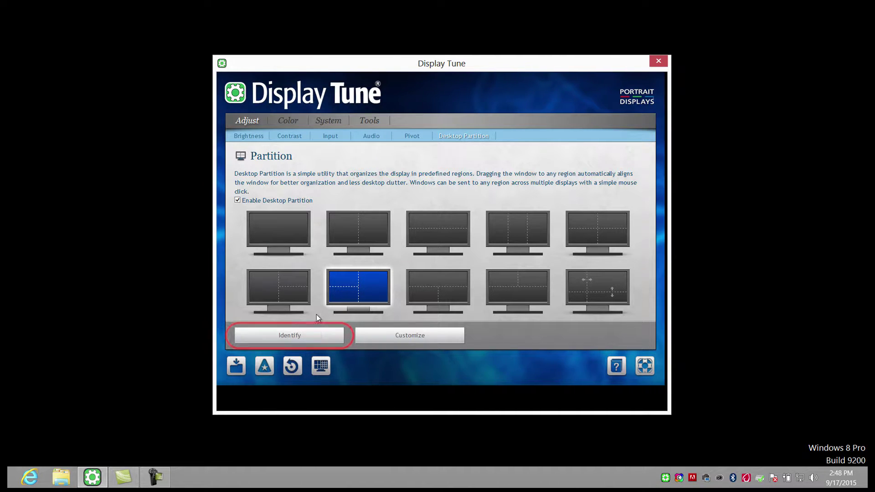
- Show the partition overlay, pick the single-region layout, and enter the custom partition editor
left_click(313, 335)
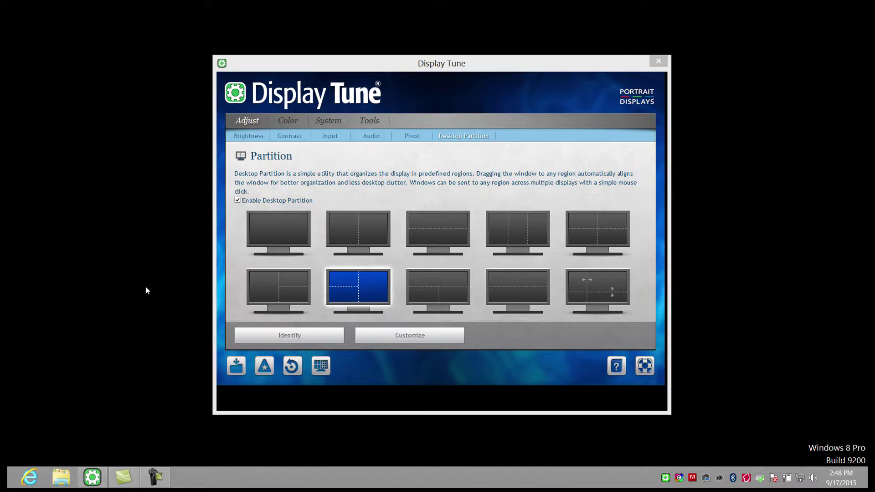
left_click(264, 236)
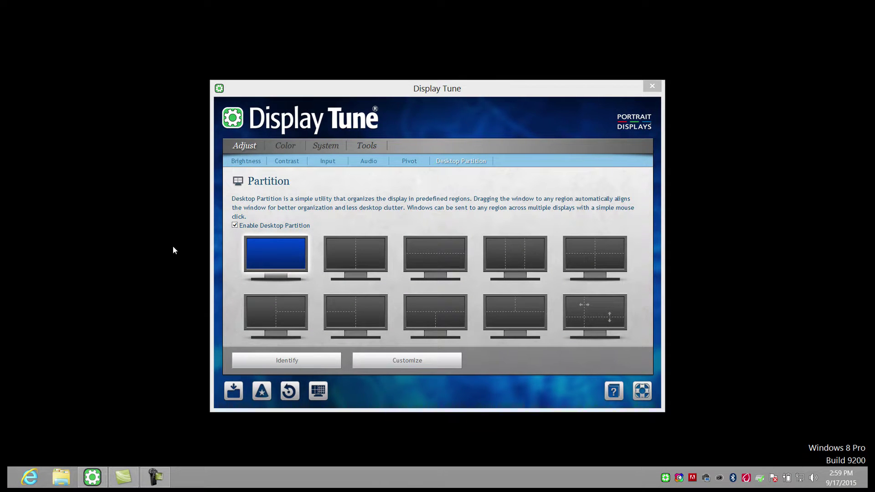
left_click(401, 368)
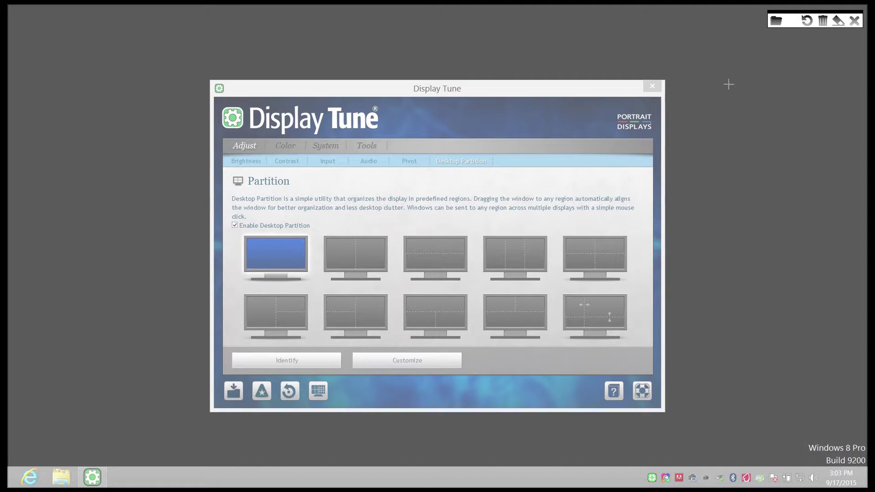
left_click(730, 228)
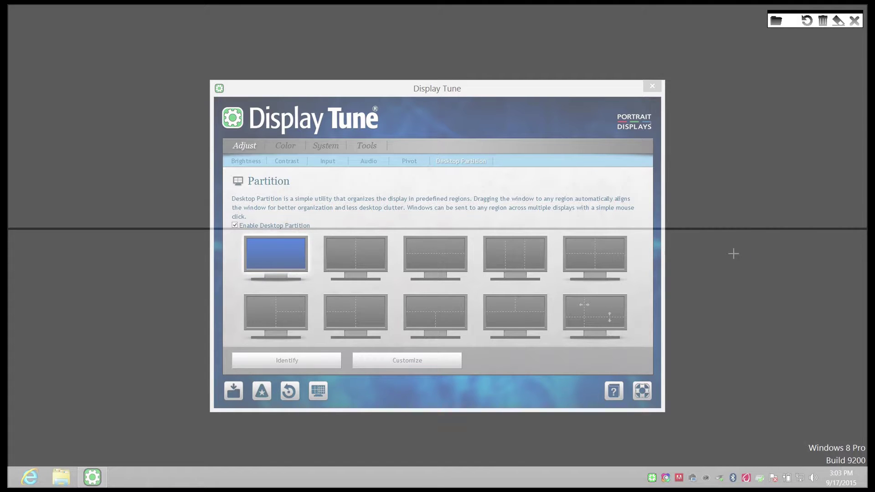
left_click(732, 229)
left_click(821, 22)
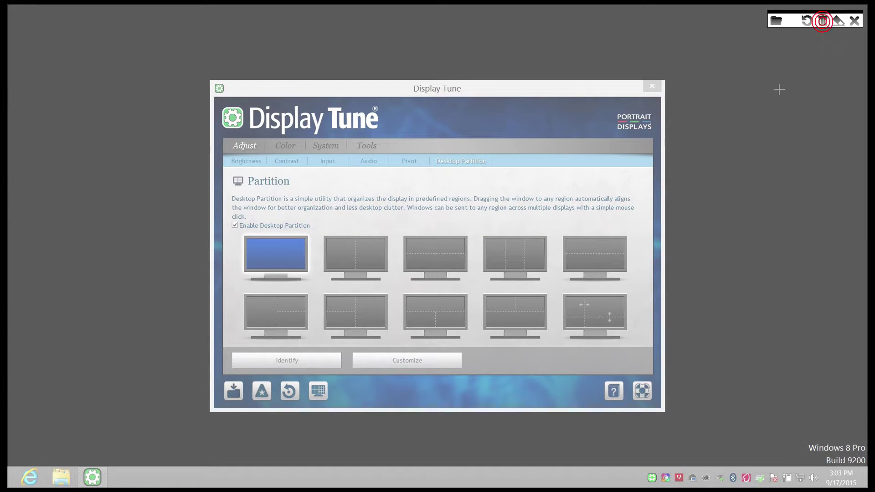
left_click(712, 41)
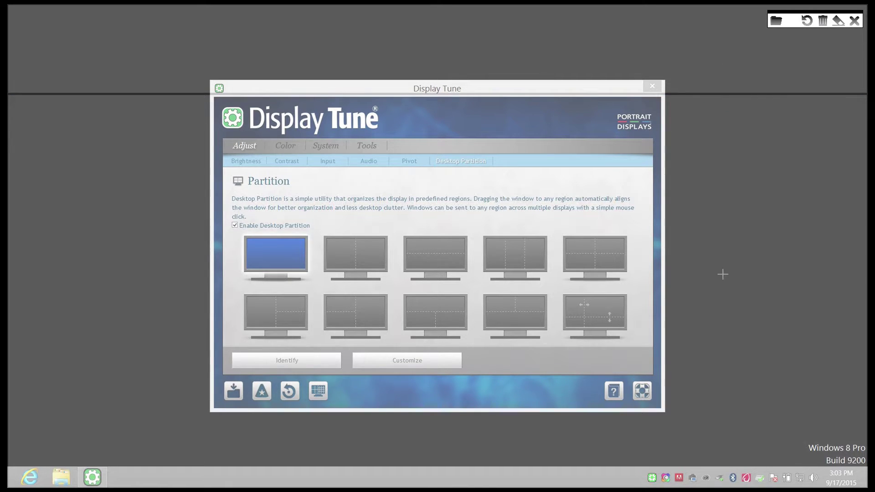
left_click(723, 287)
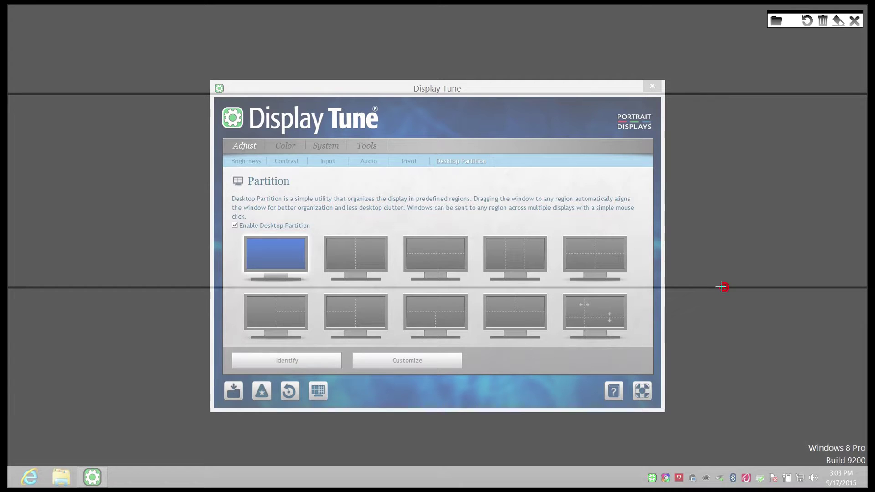
left_click(724, 188)
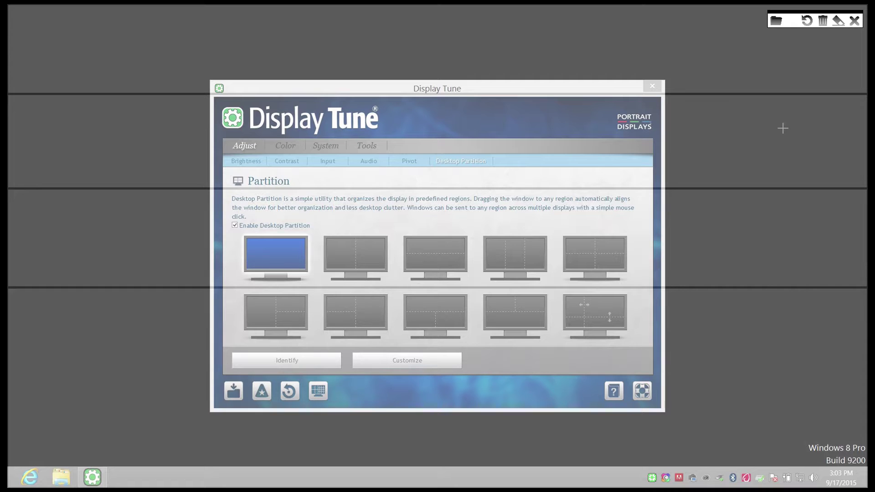
left_click(837, 20)
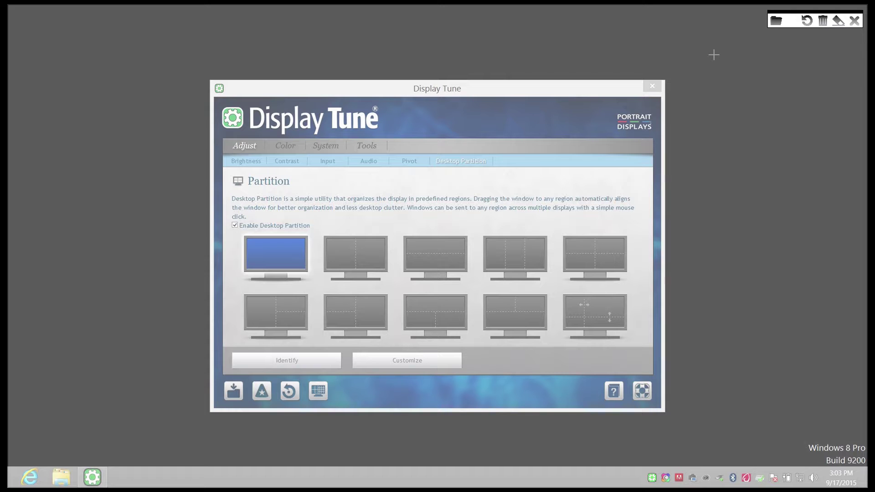
left_click(725, 97)
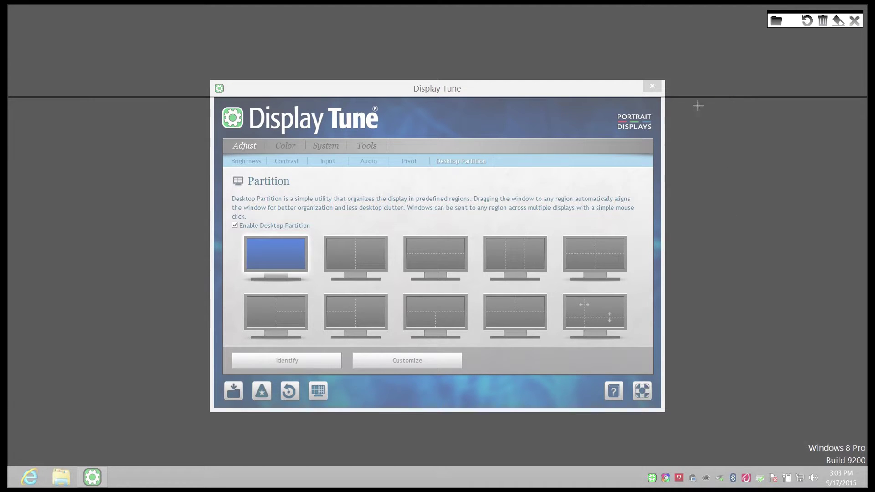
left_click_drag(707, 97, 739, 176)
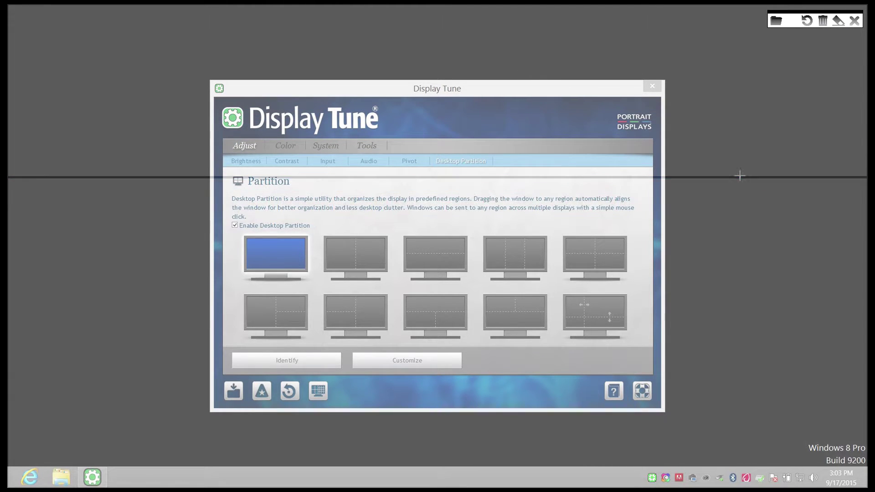
left_click(731, 265)
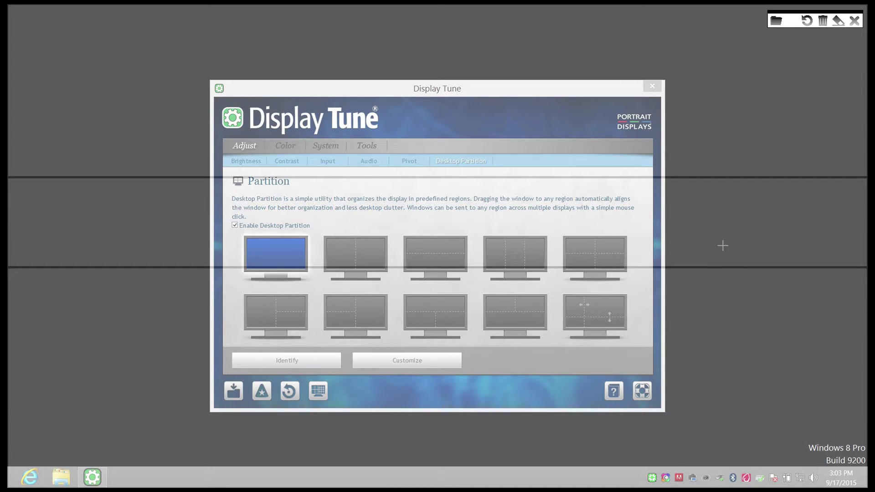
mouse_move(726, 266)
left_mouse_down()
mouse_move(718, 289)
mouse_move(728, 332)
mouse_move(719, 283)
left_mouse_up()
left_click(840, 23)
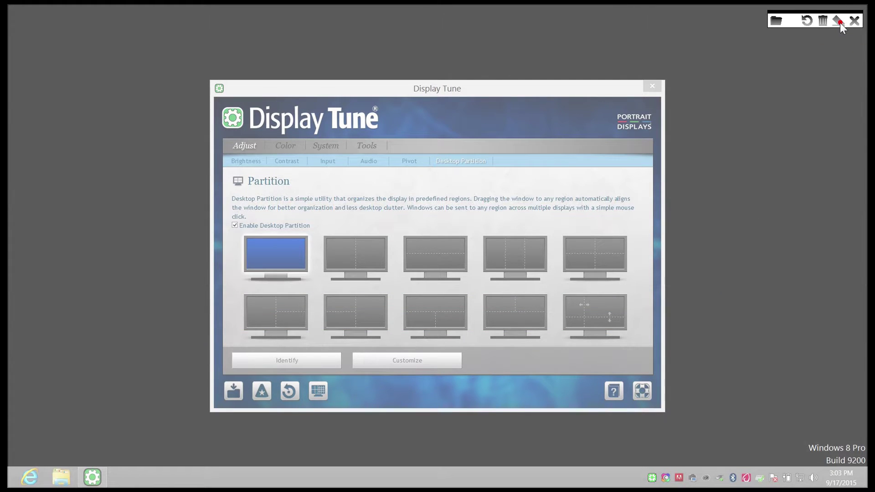
- Place and drag test vertical dividers, finishing with one vertical line at screen centre
left_click(718, 152)
left_click(719, 151)
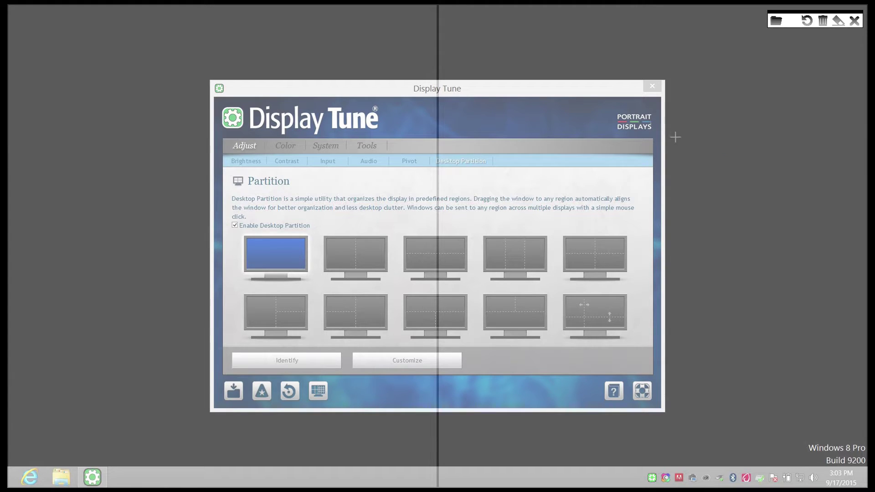
left_click_drag(437, 48, 358, 53)
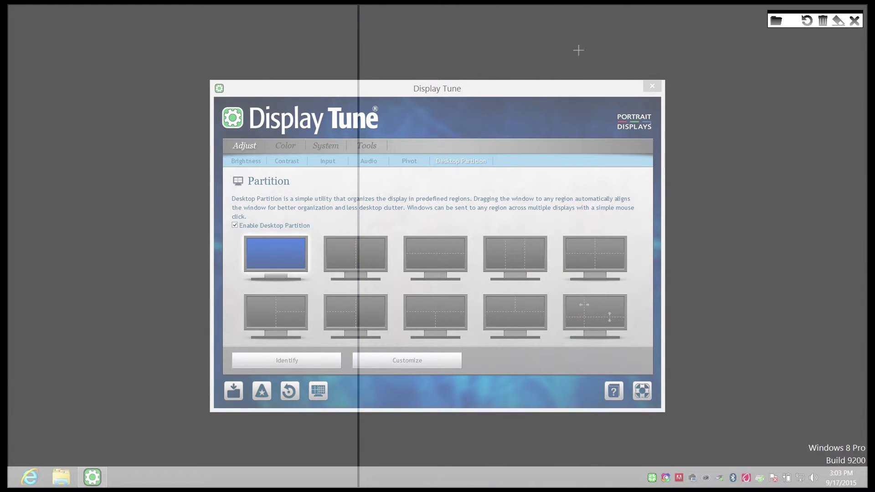
left_click(704, 243)
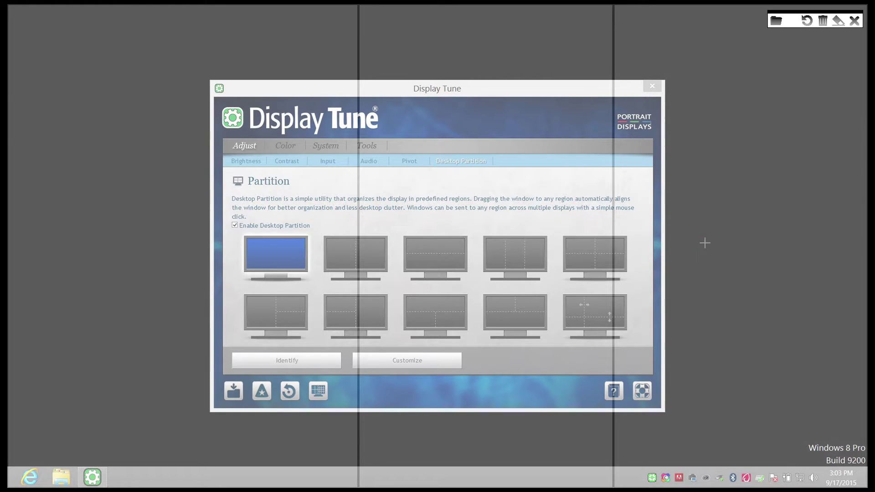
mouse_move(614, 222)
left_mouse_down()
mouse_move(492, 225)
mouse_move(674, 212)
left_mouse_up()
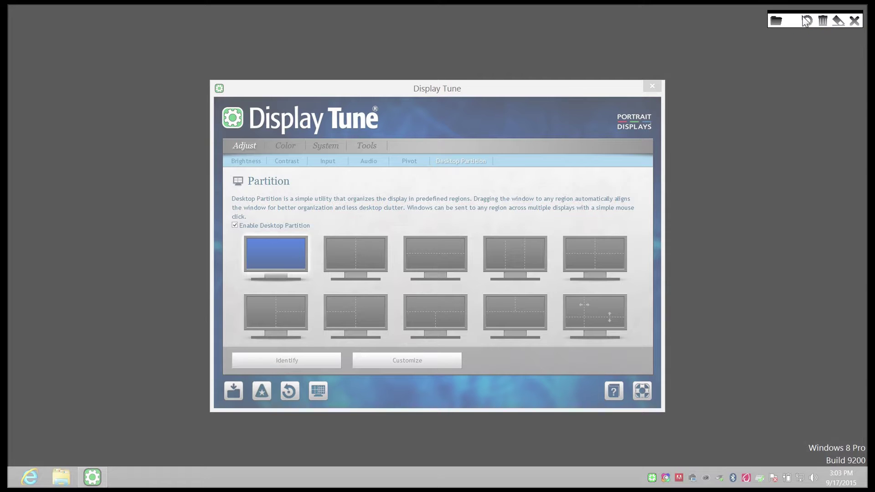
left_click(713, 130)
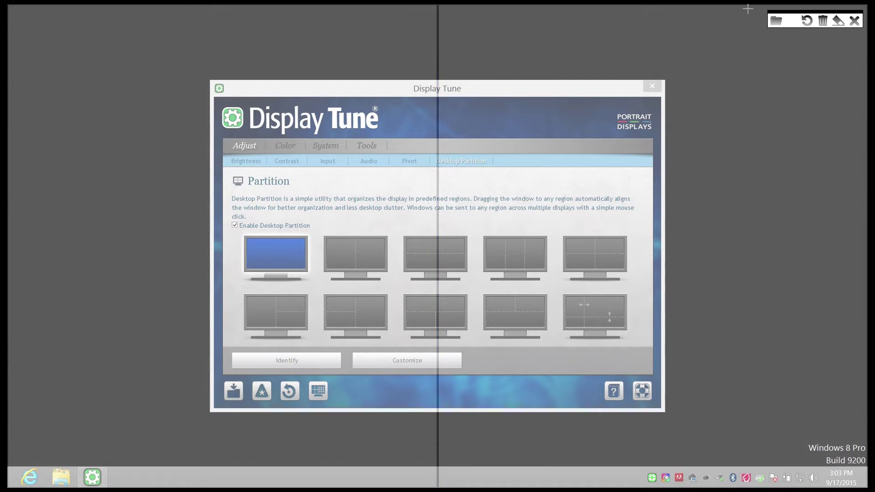
- Undo two line changes, then add and delete a test horizontal line
left_click(807, 21)
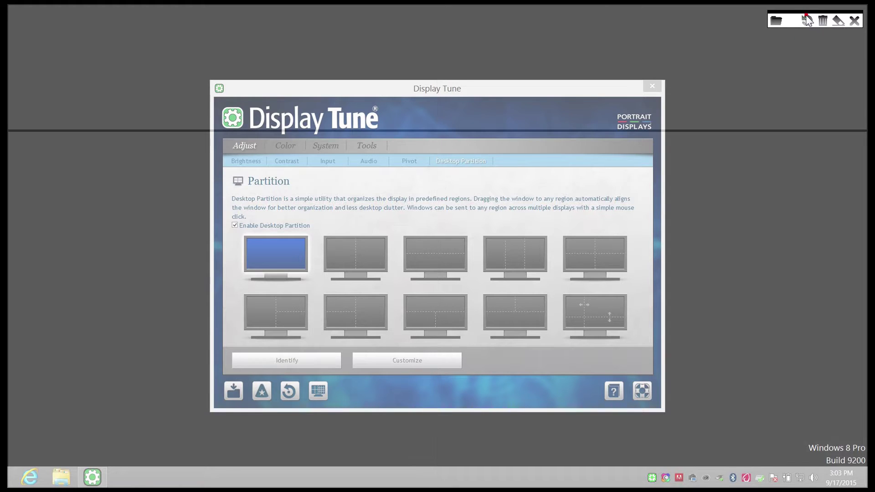
left_click(807, 21)
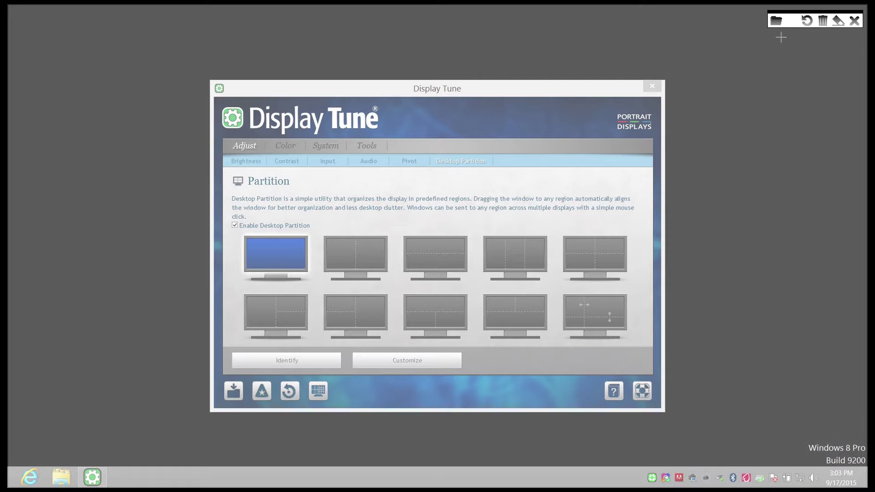
left_click(723, 109)
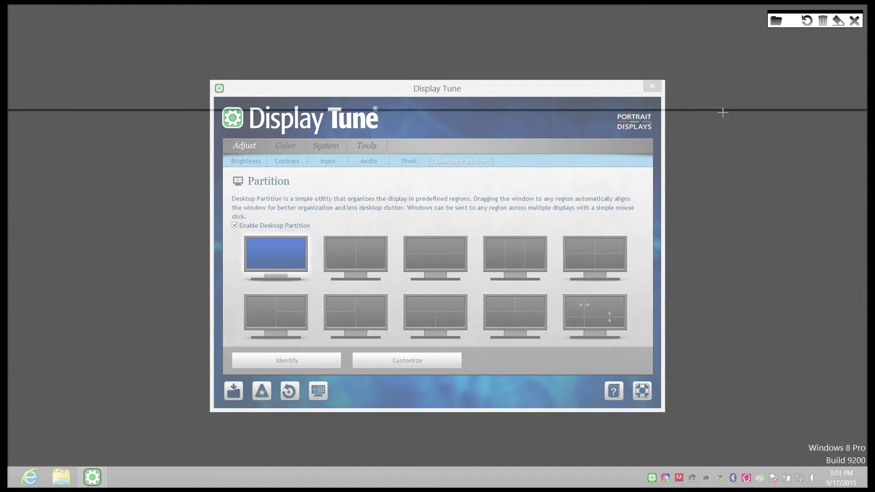
left_click(731, 109)
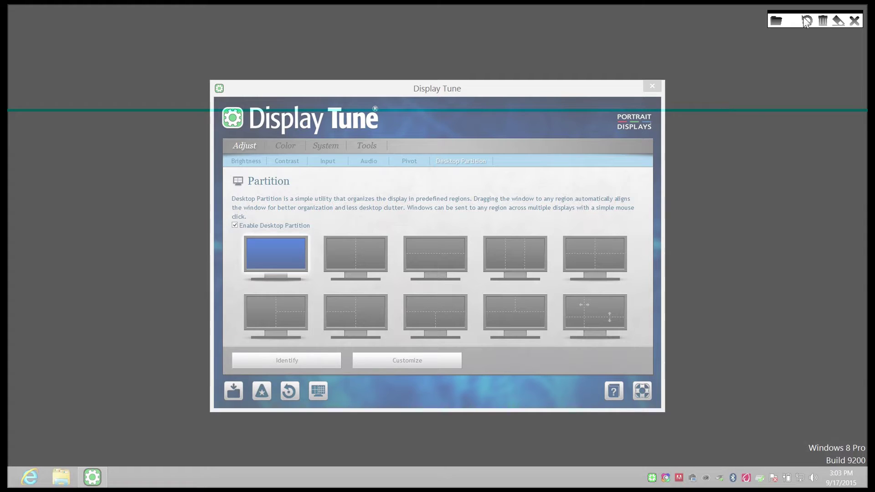
left_click(822, 21)
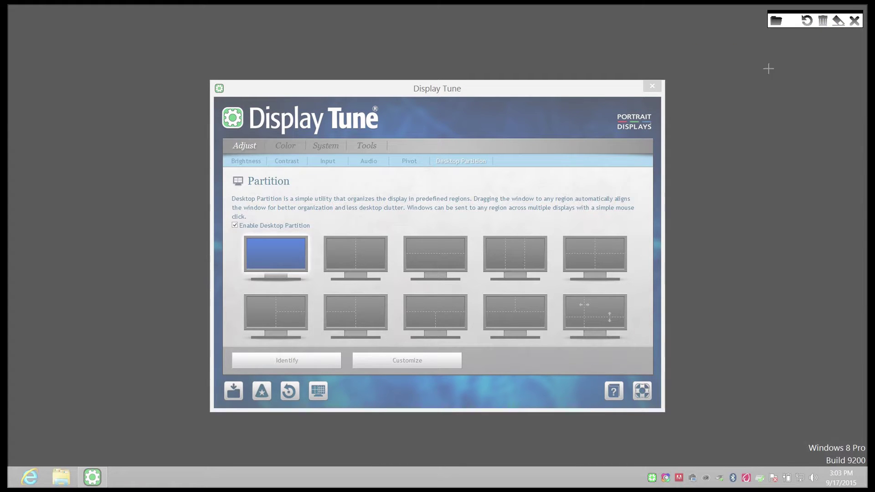
- Add three test horizontal lines, then clear all lines with the Eraser
left_click(712, 94)
left_click(739, 185)
left_click(777, 359)
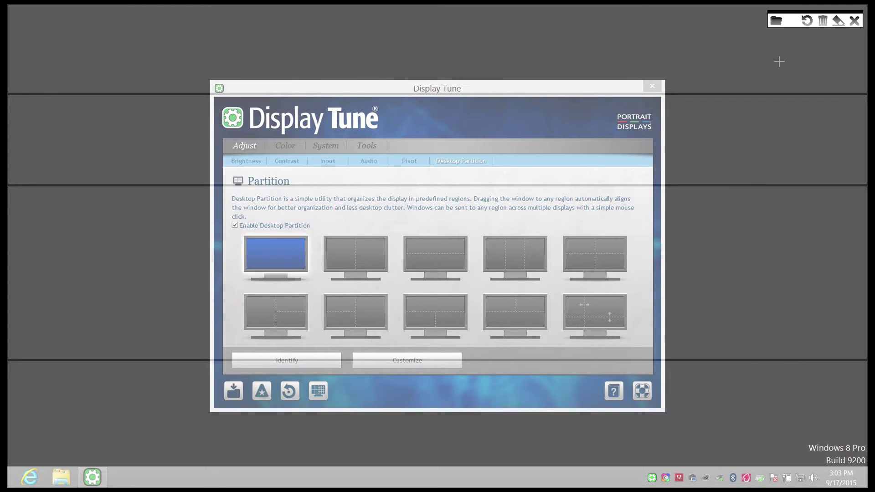
left_click(838, 21)
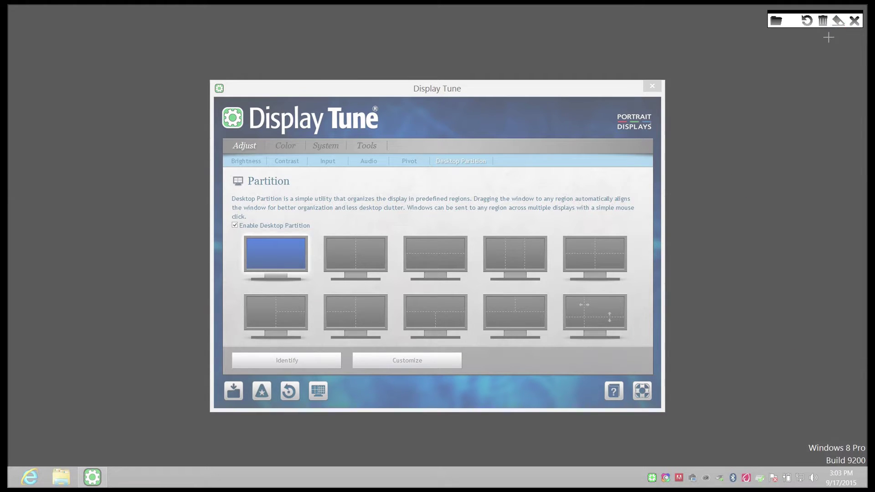
- Draw a top horizontal line, a centre vertical line, and a right-half horizontal line
left_click(445, 68)
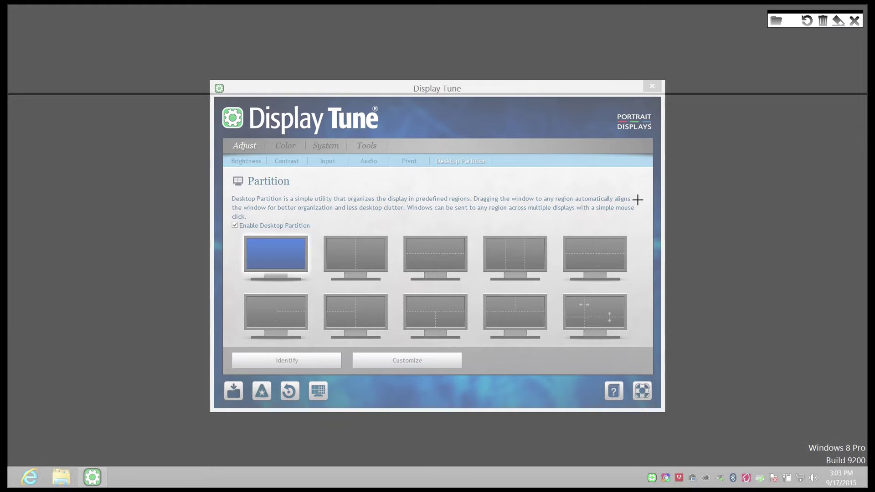
left_click(732, 335)
left_click(718, 262)
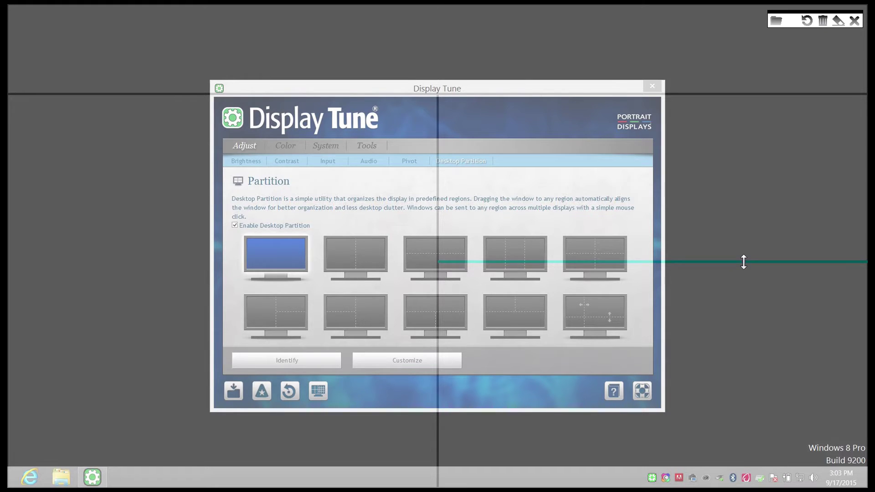
- Restore the right-half horizontal line, erase all lines, then undo to recover the full grid
left_click(810, 25)
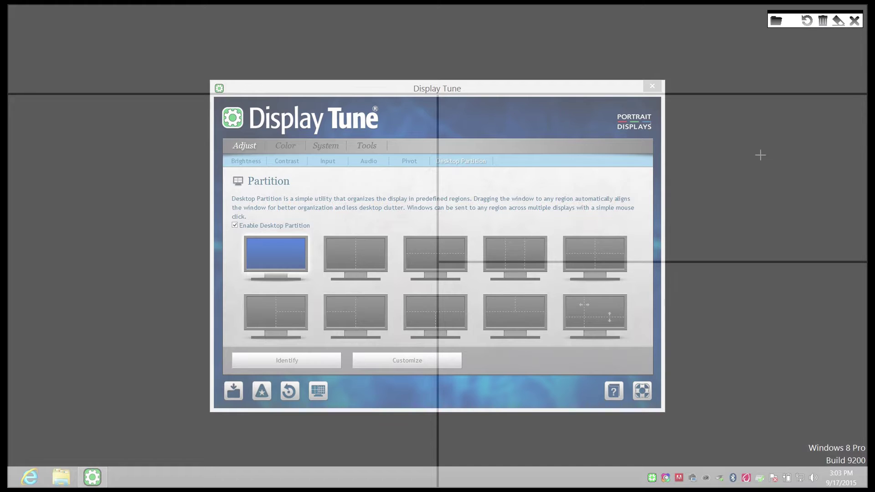
left_click(840, 20)
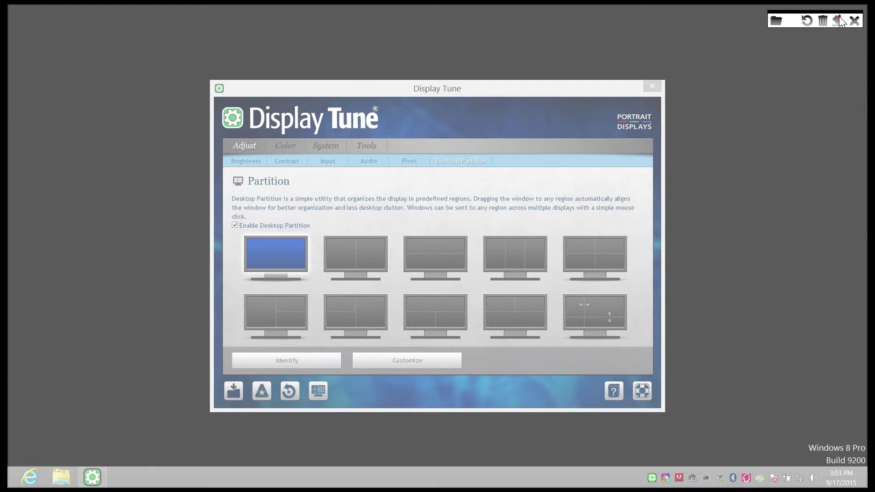
left_click(808, 23)
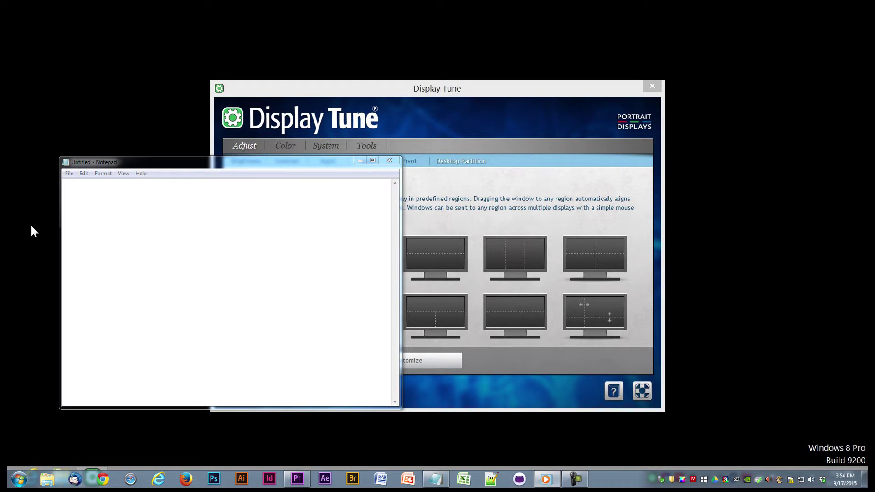
- Drag Notepad into the top-left region, then settle it in the top-right region
left_click(162, 165)
left_click_drag(160, 165, 160, 165)
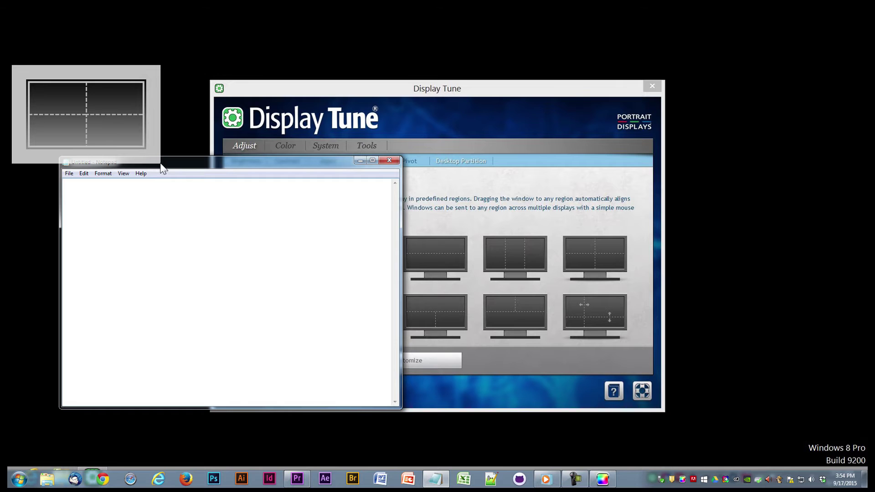
left_click_drag(163, 169, 112, 105)
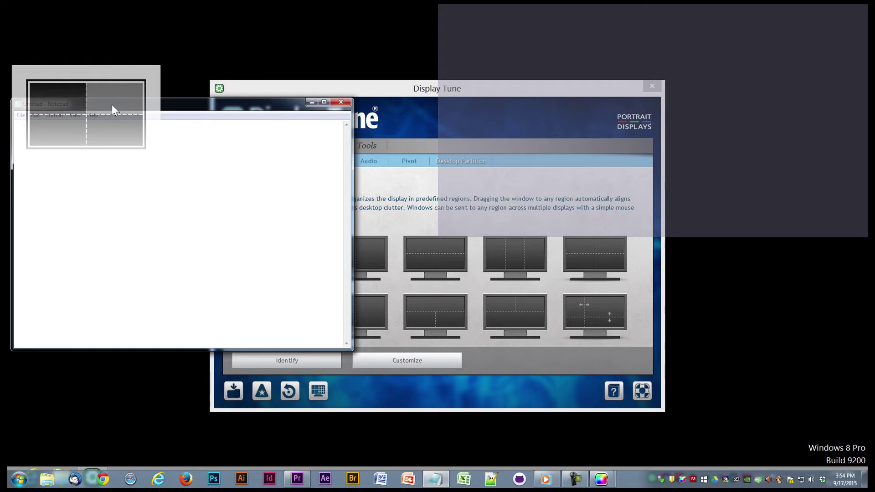
mouse_move(111, 105)
left_mouse_down()
mouse_move(113, 117)
mouse_move(56, 126)
mouse_move(77, 91)
mouse_move(116, 95)
left_mouse_up()
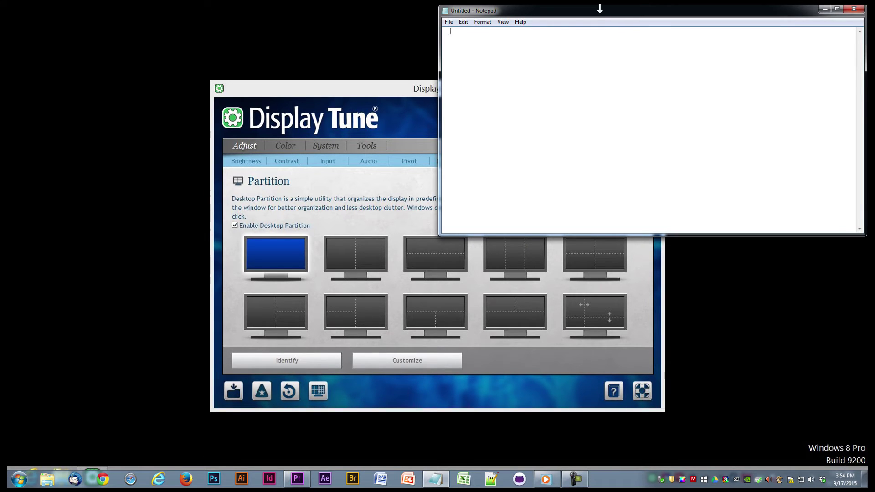
left_click_drag(572, 15, 467, 42)
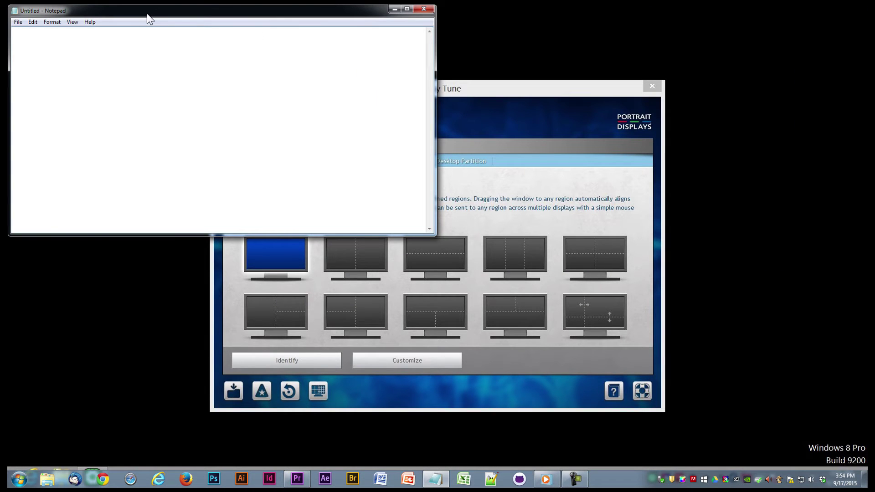
left_click_drag(186, 17, 160, 40)
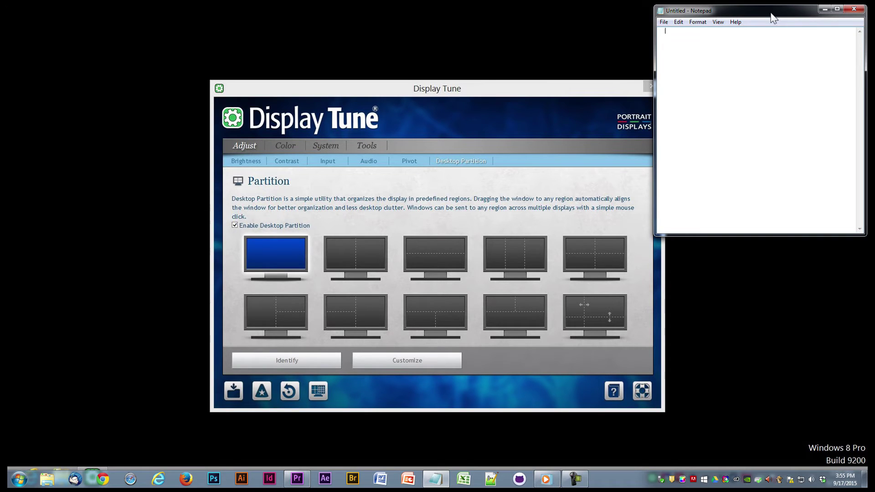
- Move Notepad left, shift the right vertical line left, raise the horizontal line, and close the editor
left_click_drag(774, 14, 712, 47)
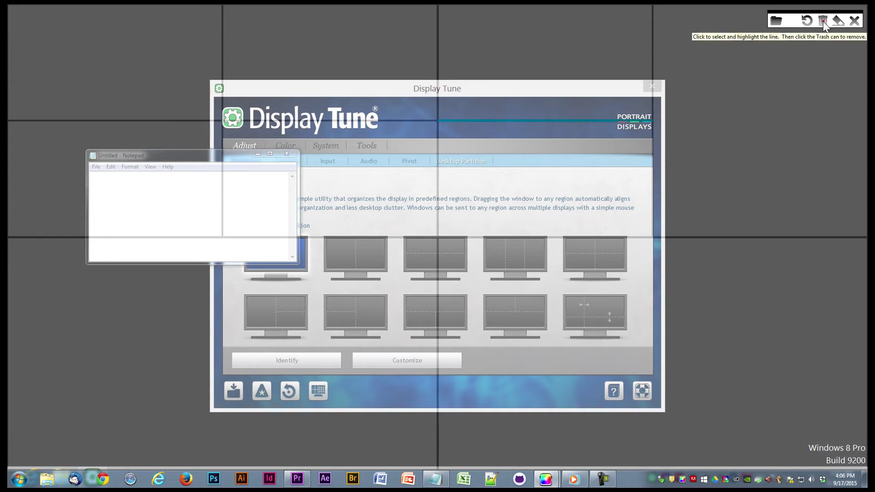
left_click_drag(652, 53, 567, 54)
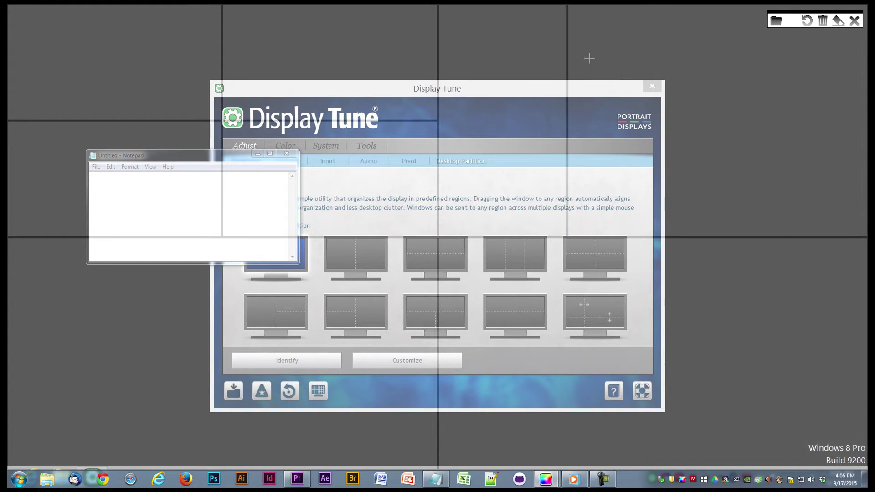
left_click_drag(383, 121, 394, 72)
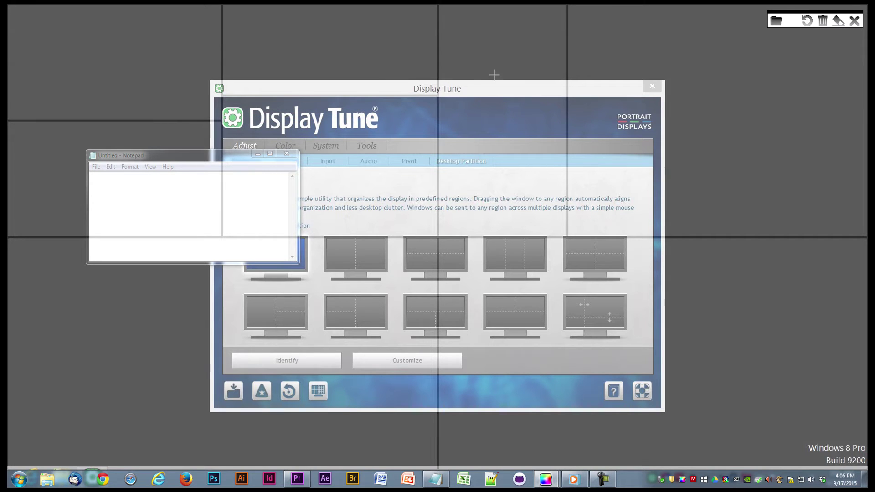
left_click(772, 21)
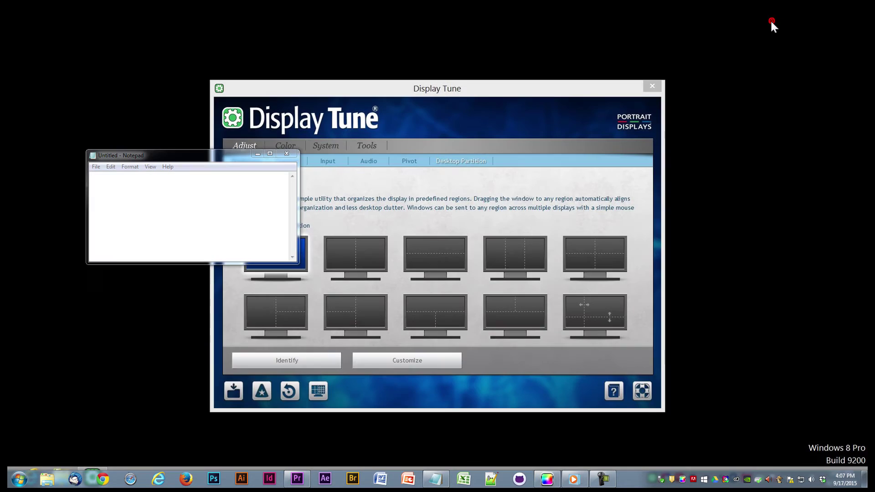